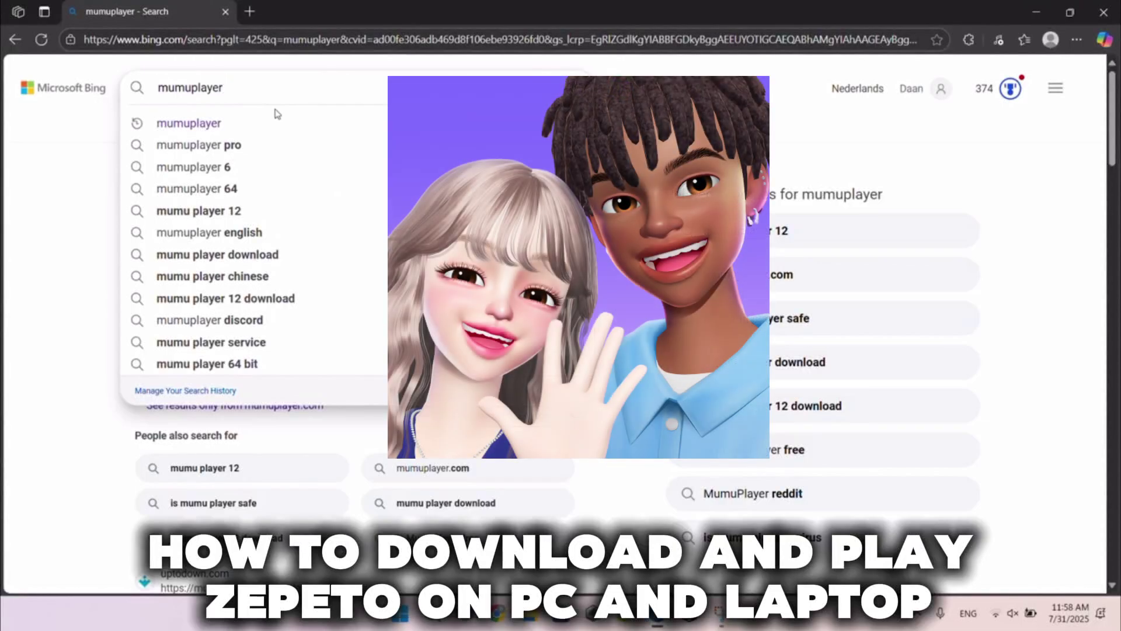
Search the web for mumuplayer and open the official mumuplayer.com site from the results
key("Return")
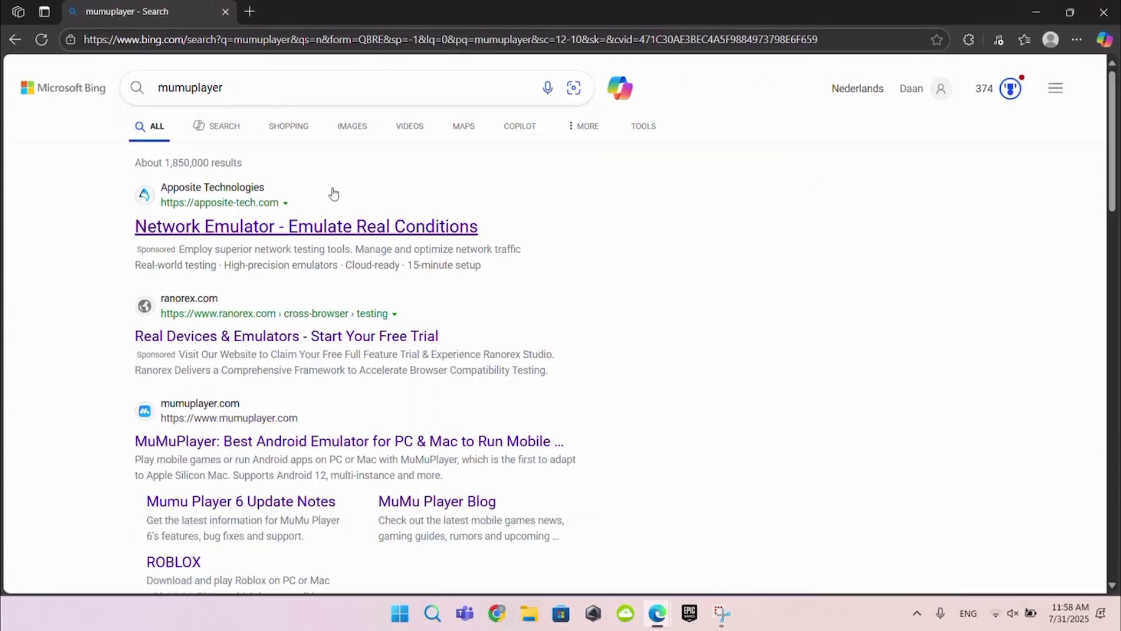
scroll(304, 199, "down", 2)
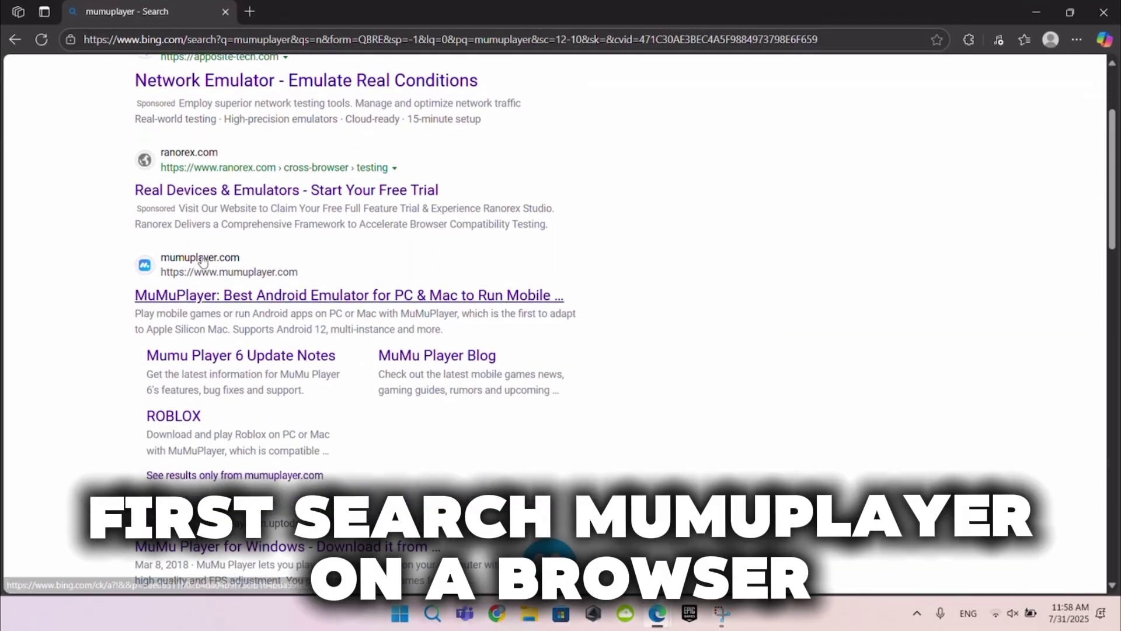
left_click(180, 302)
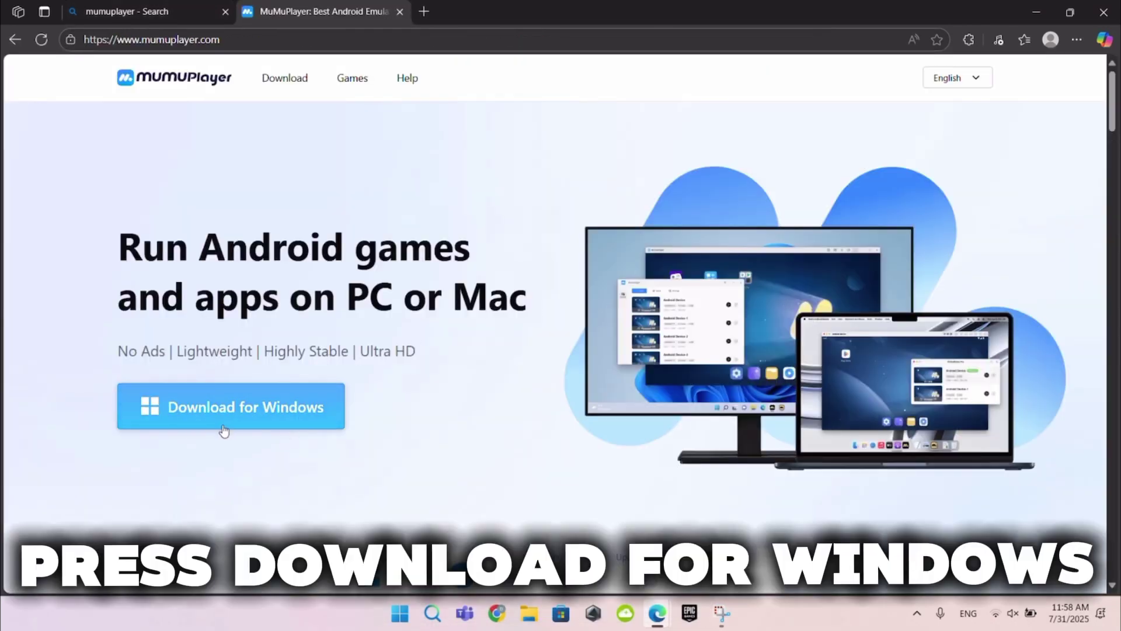
Download MuMuPlayer for Windows and run the downloaded installer
left_click(219, 401)
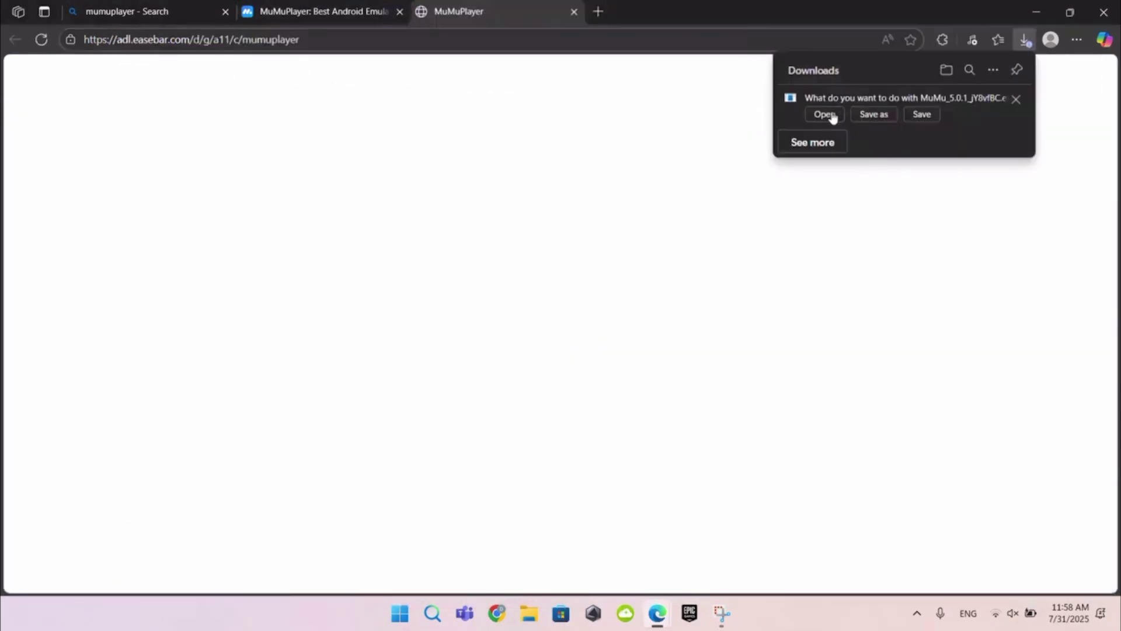
left_click(825, 115)
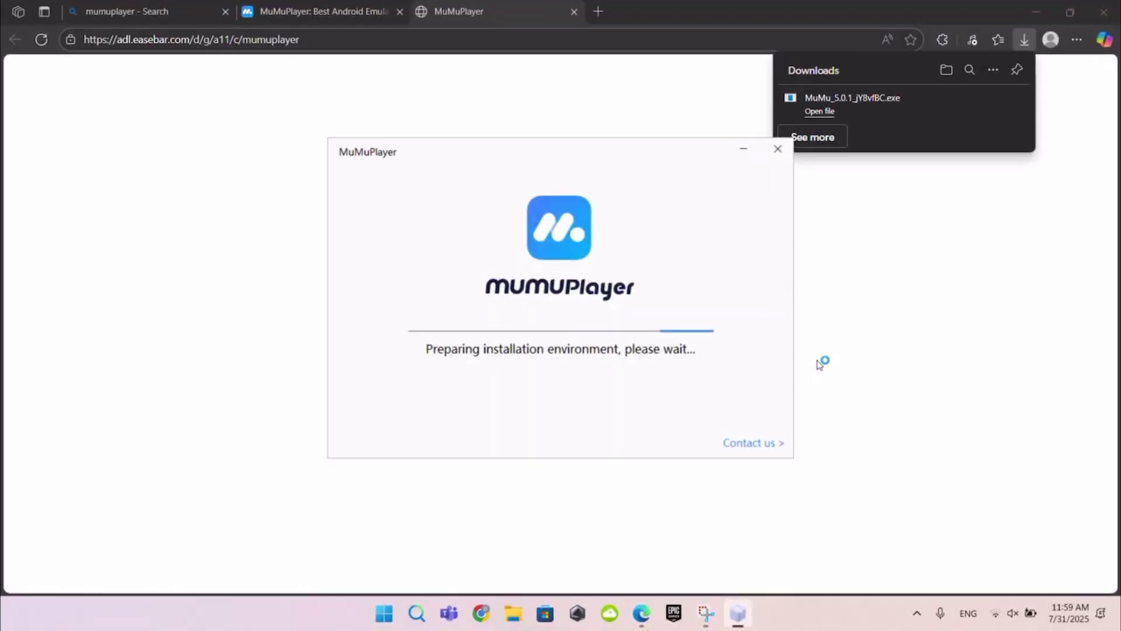
key("Return")
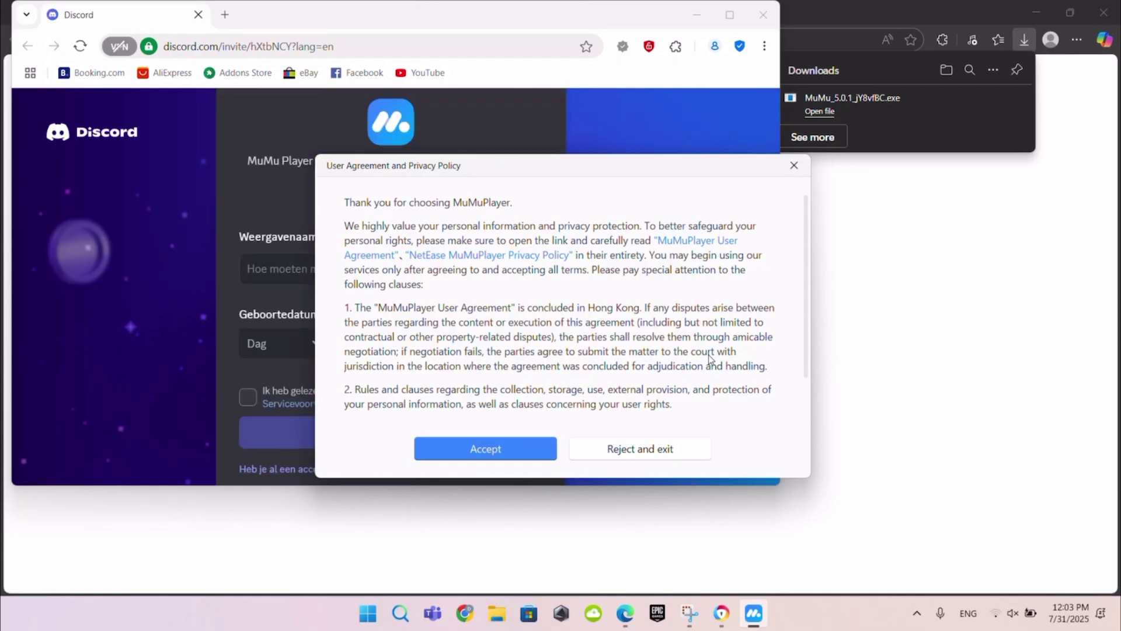
Accept the MuMuPlayer user agreement and start the Android Device, allowing it network access through Windows Firewall
left_click(472, 455)
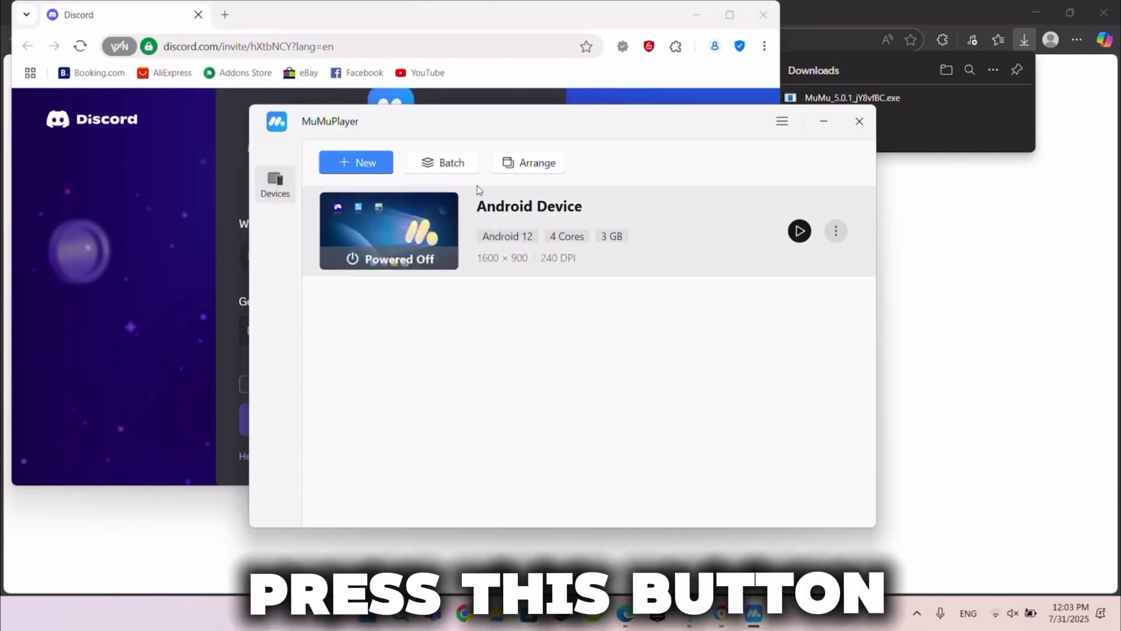
left_click(399, 233)
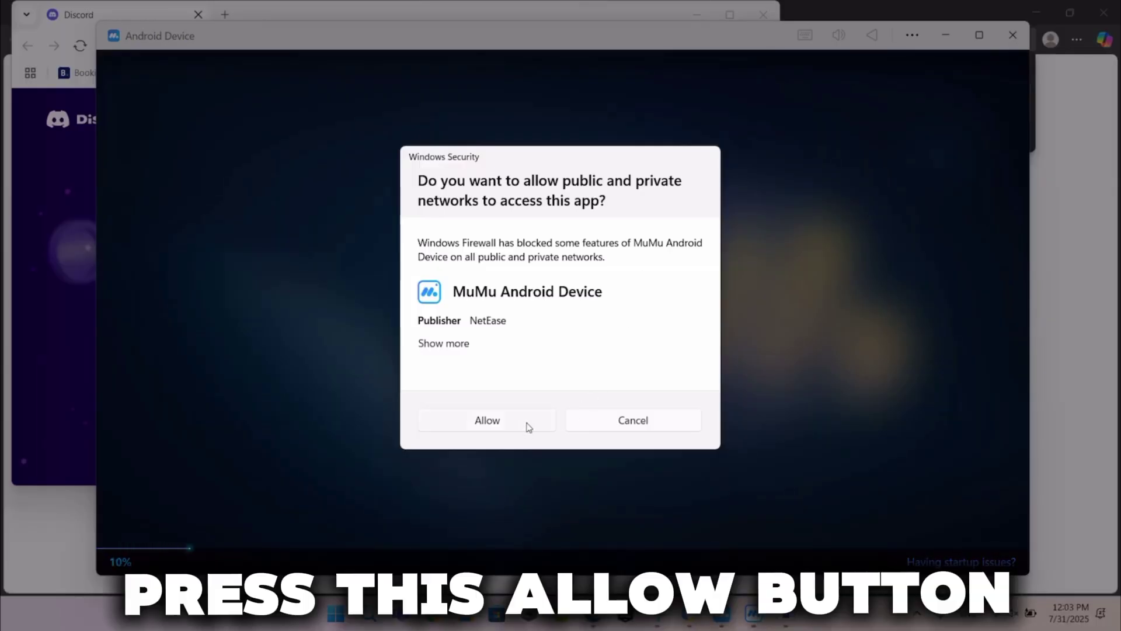
left_click(522, 425)
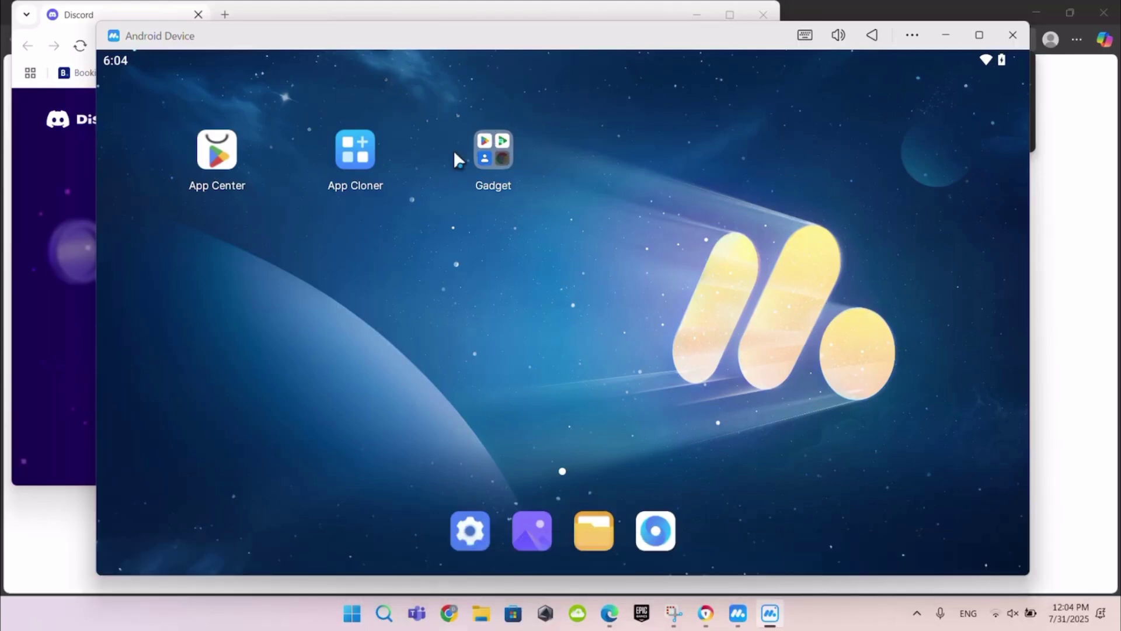
Open the Play Store from the Gadget folder on the Android home screen and start the Google sign-in
left_click(479, 155)
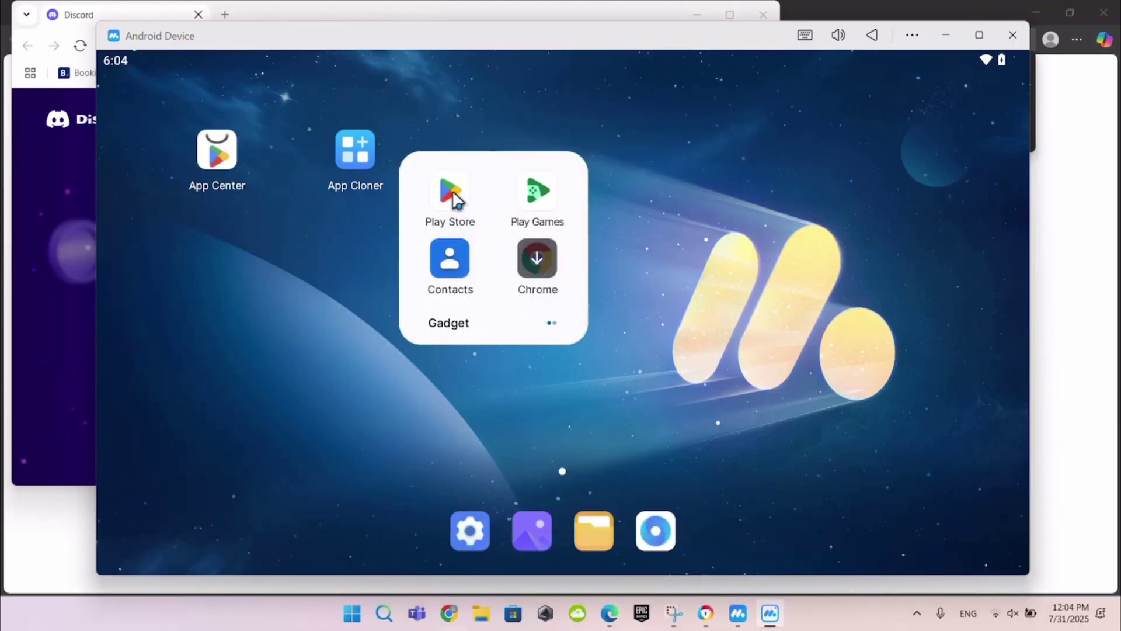
left_click(529, 195)
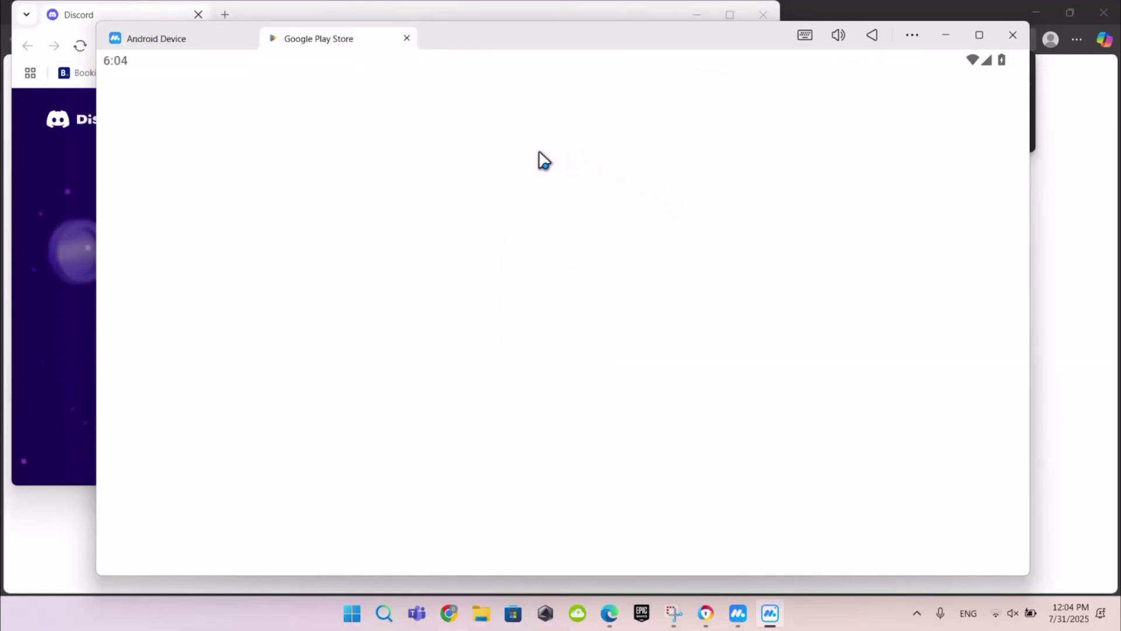
left_click(576, 415)
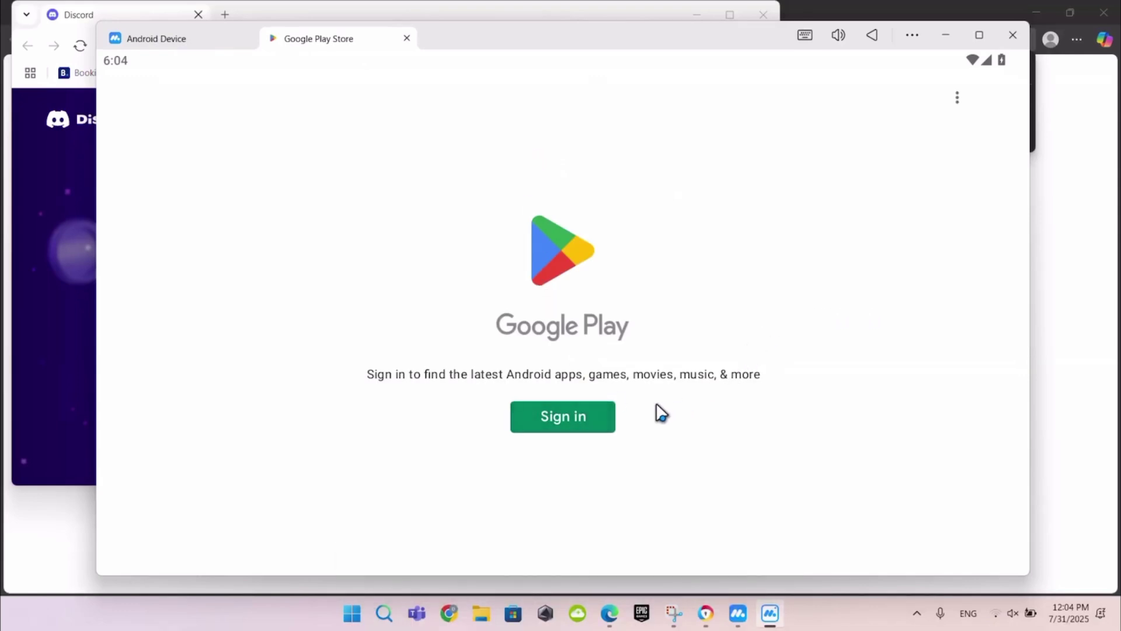
left_click(596, 419)
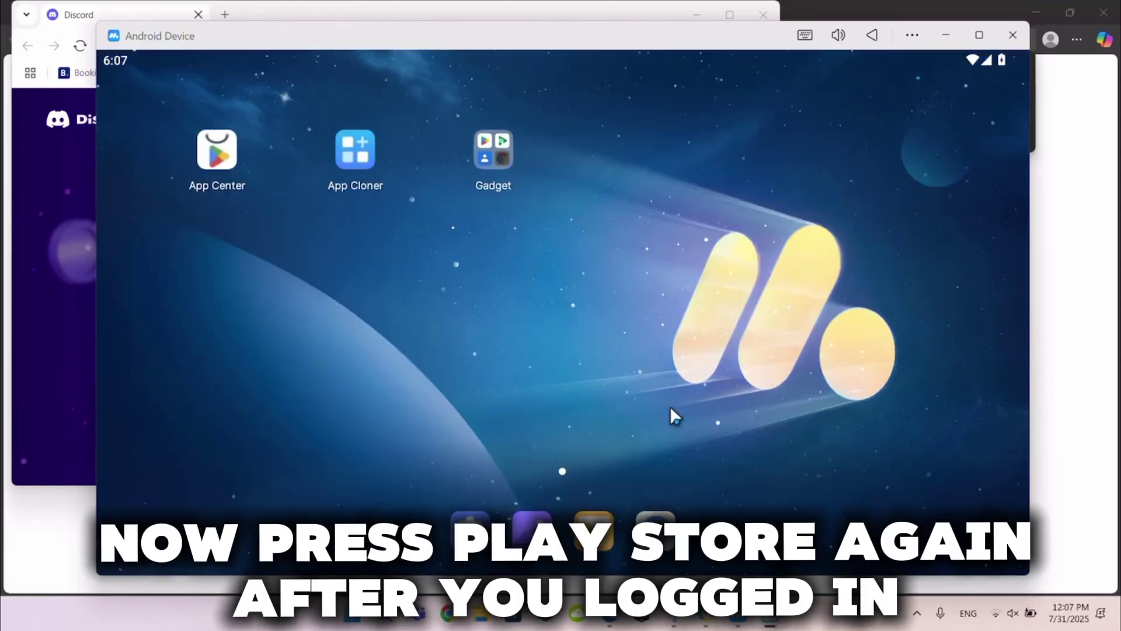
Reopen the Play Store from the Gadget folder, declining deal notifications and dismissing the Teacher Approved tip
left_click(488, 156)
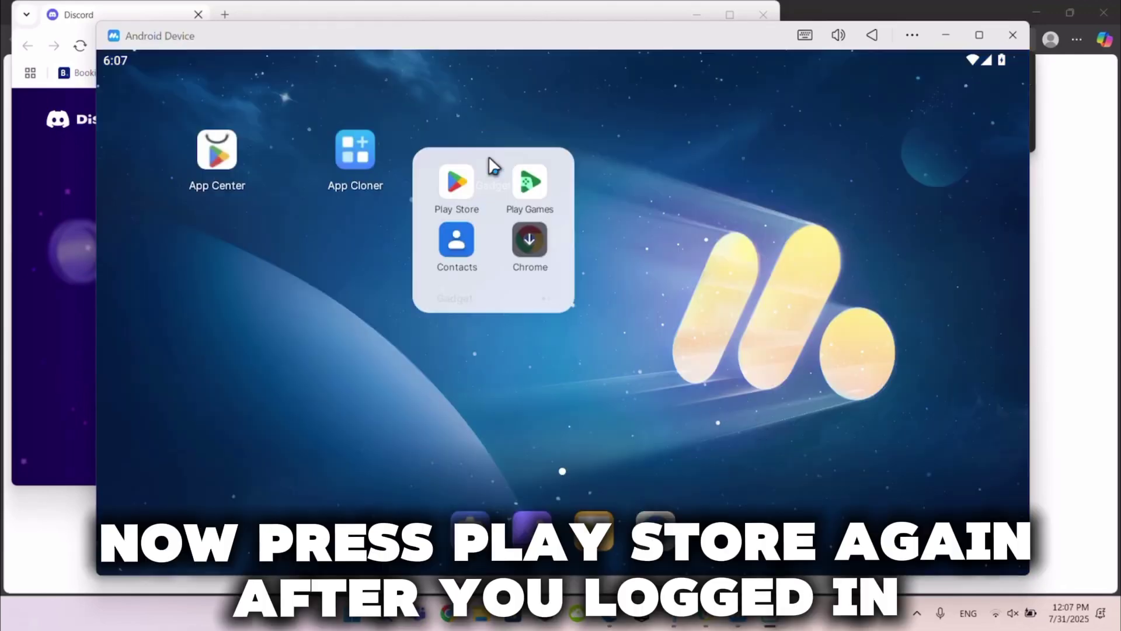
left_click(450, 196)
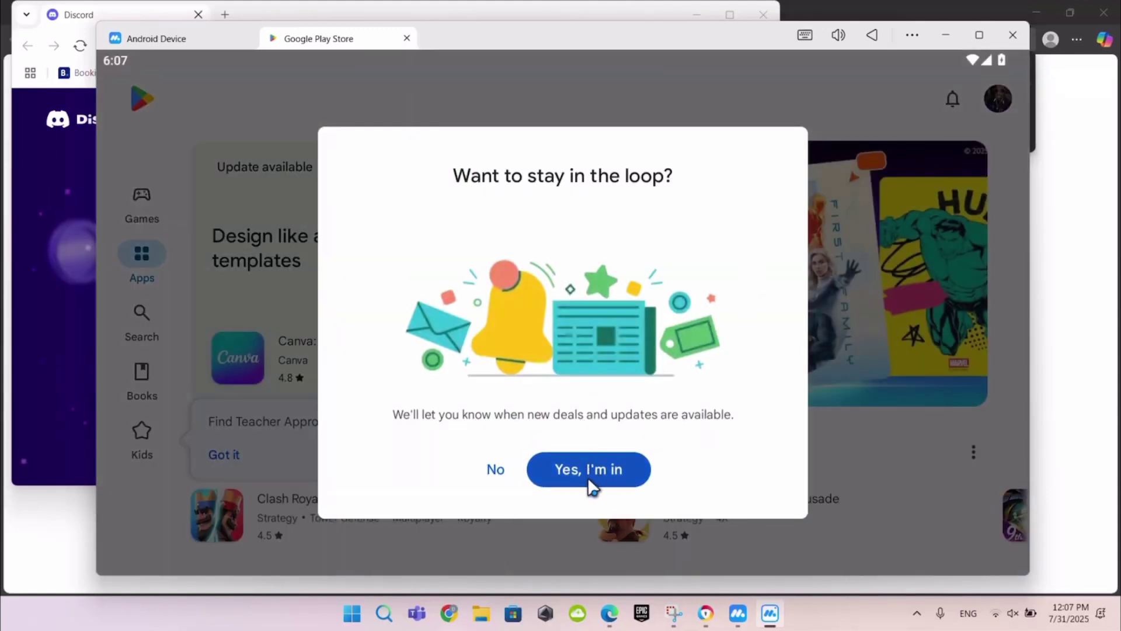
left_click(501, 477)
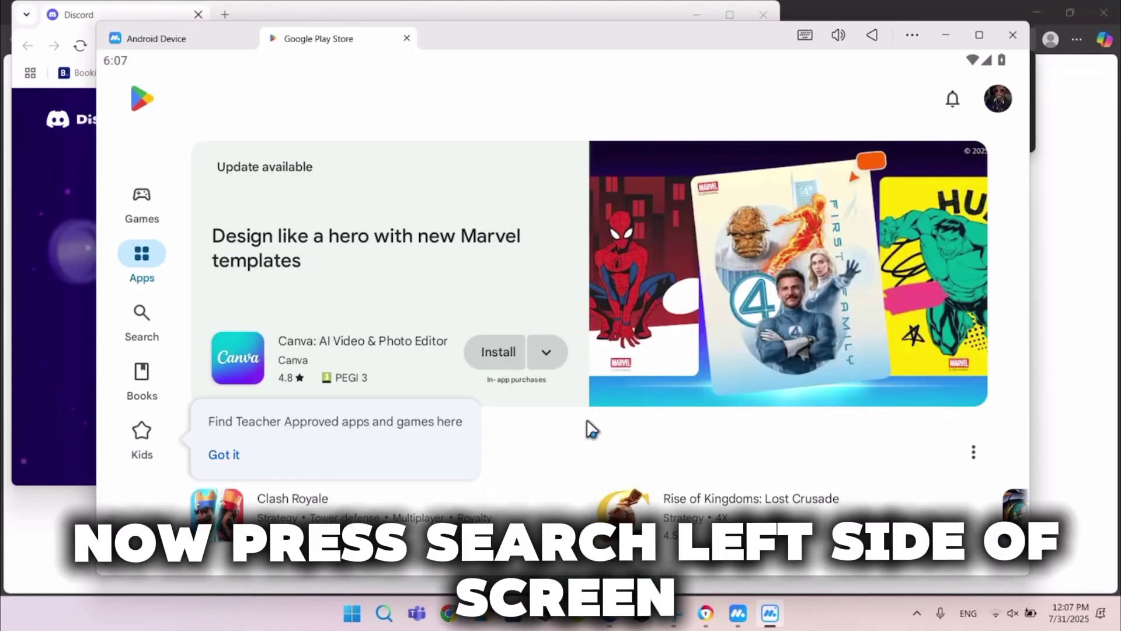
left_click(240, 456)
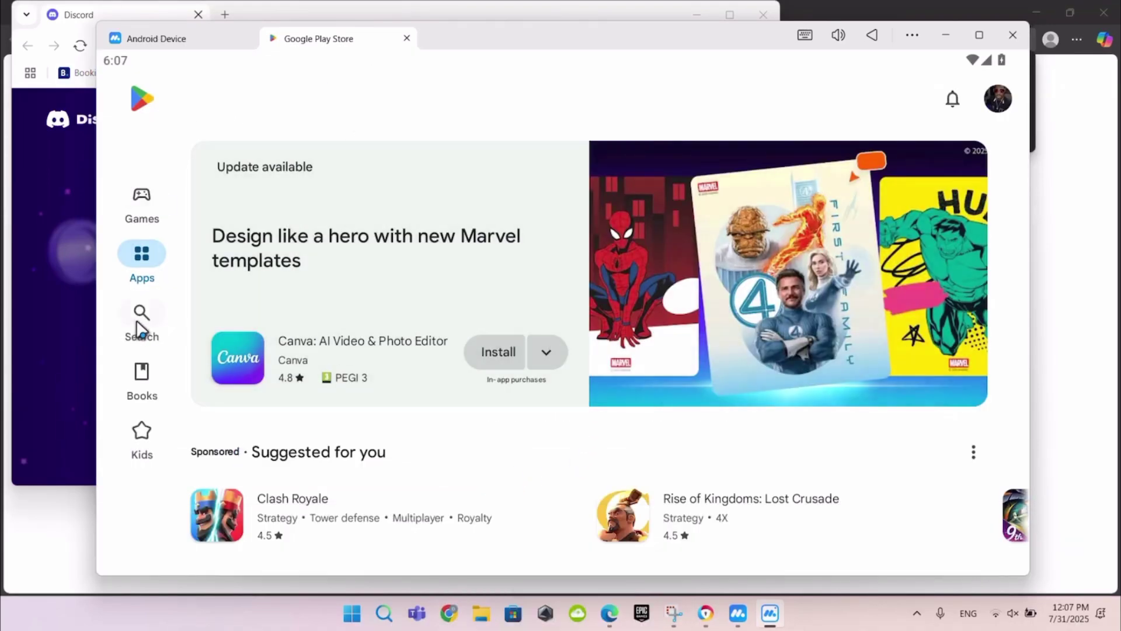
Open Clash Royale from the suggestions on the Play Store search page and install it
left_click(143, 326)
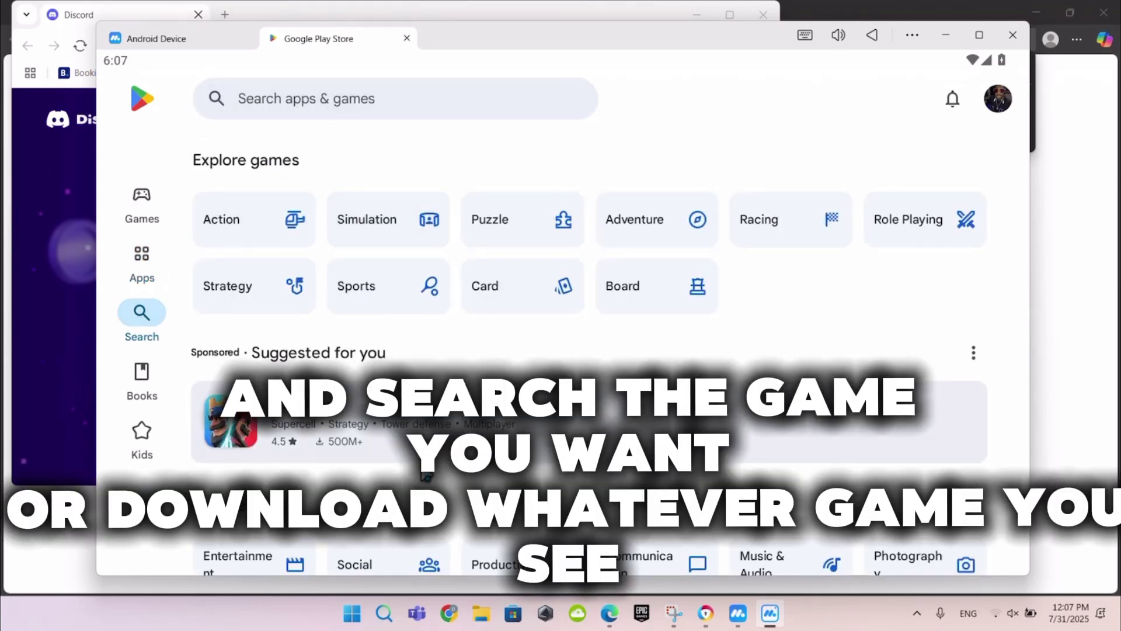
left_click(383, 435)
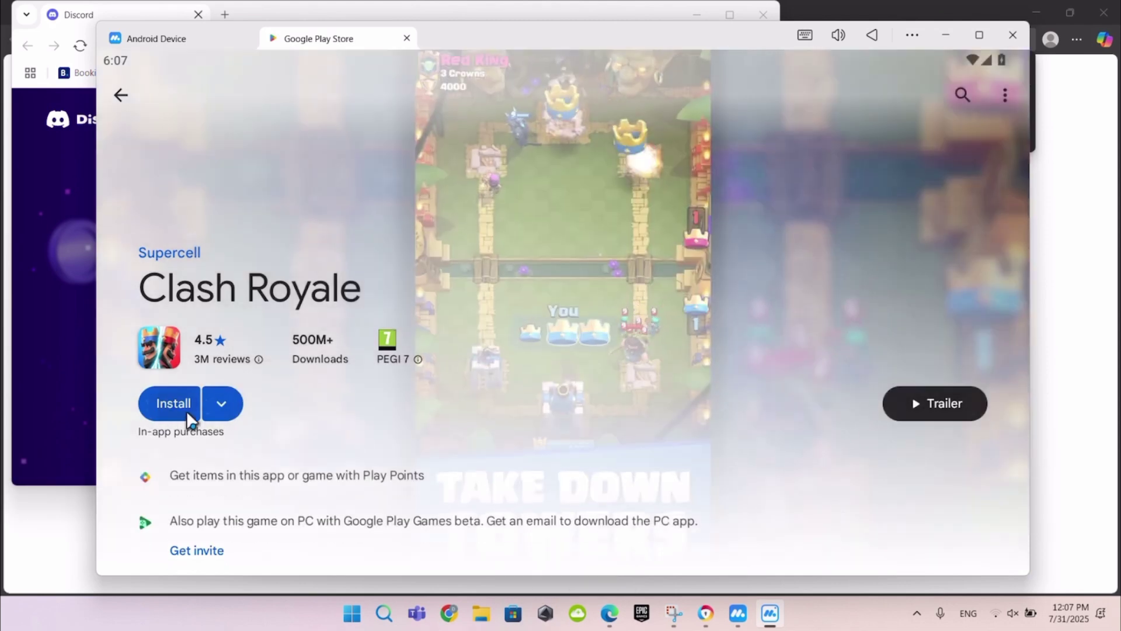
left_click(187, 411)
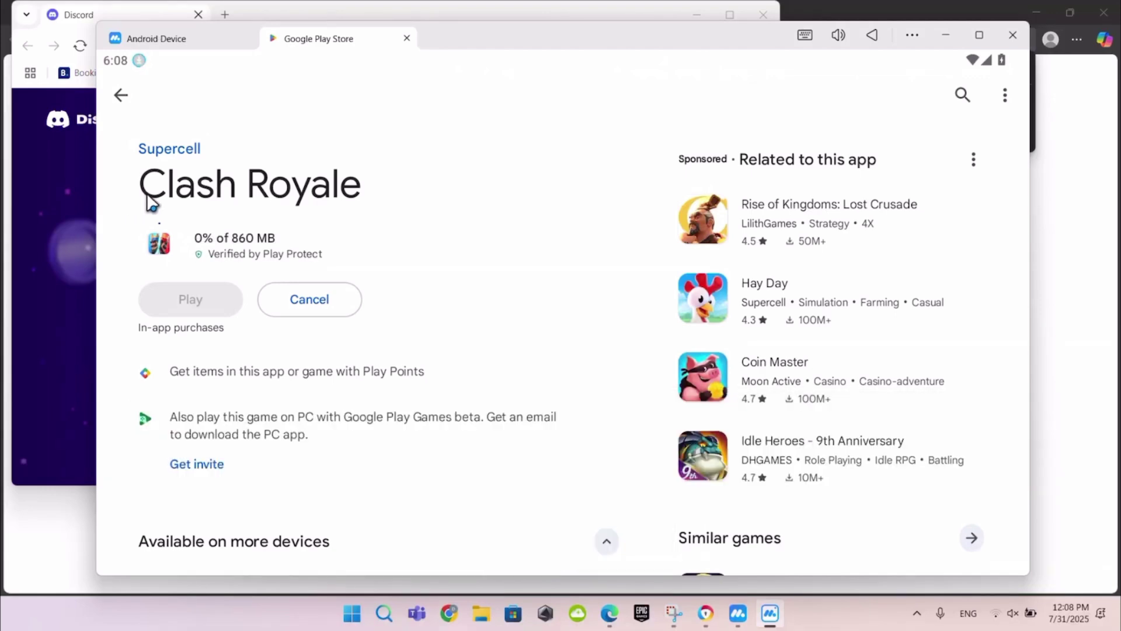
scroll(383, 193, "down", 1)
scroll(383, 213, "up", 1)
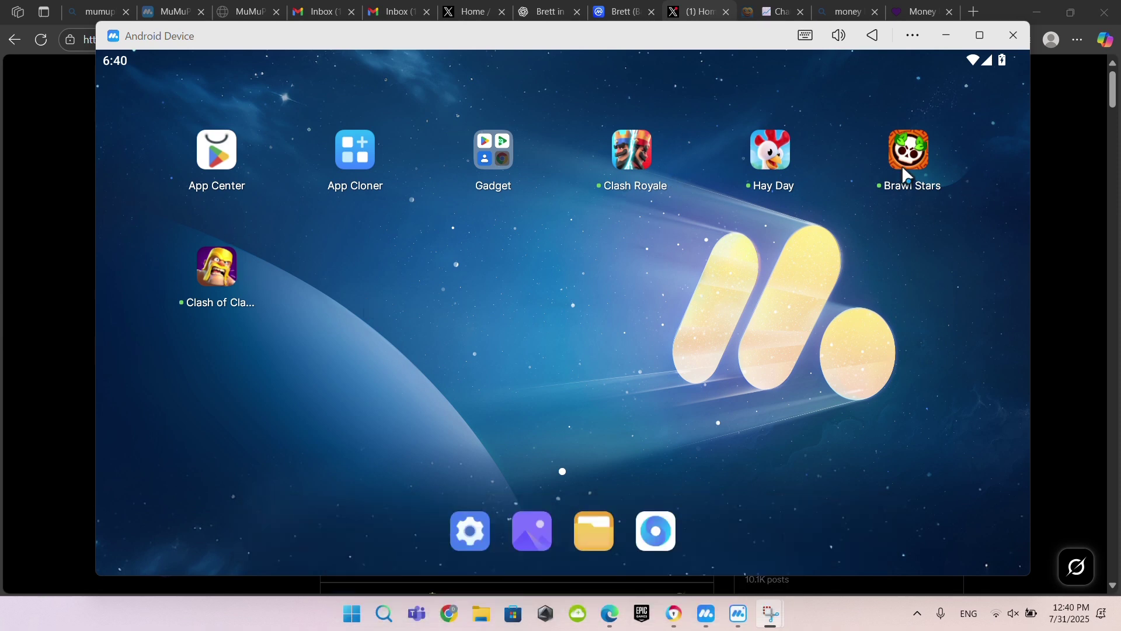
Launch Clash Royale from the Android home screen and proceed through its startup screen
left_click(649, 155)
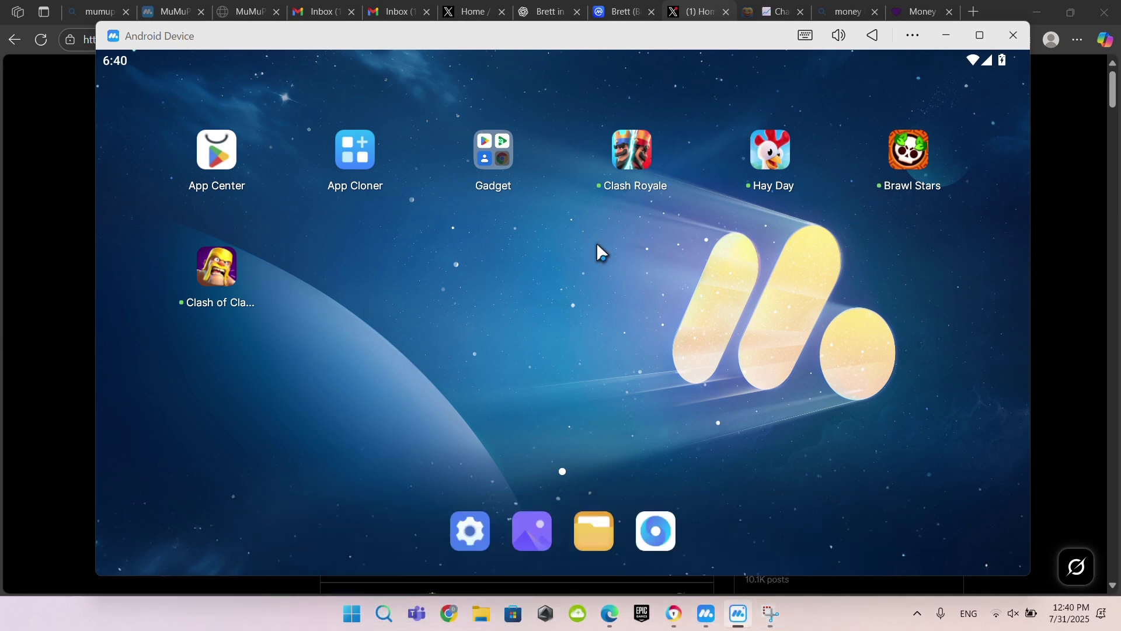
left_click(615, 159)
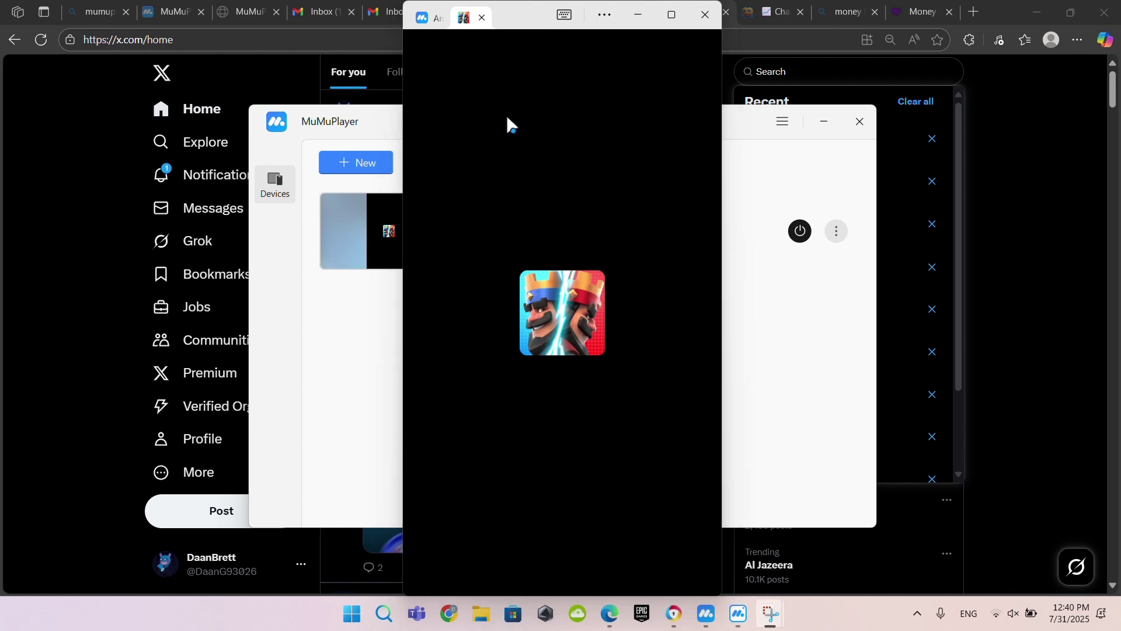
left_click(577, 470)
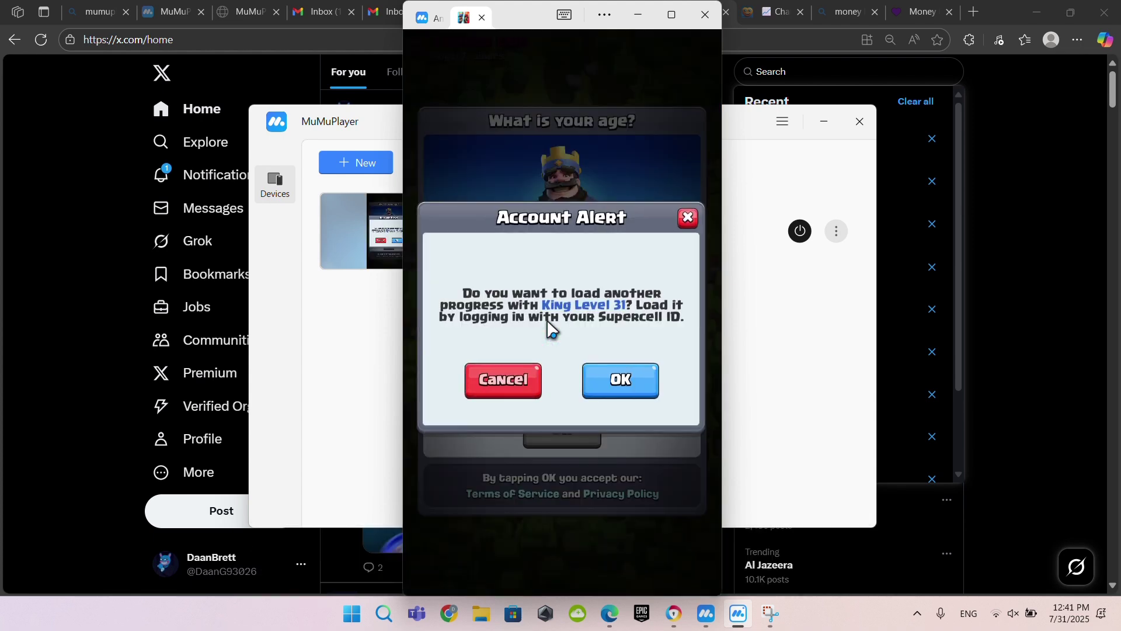
Answer the account alert by opening the Supercell ID login, and close the login without signing in
left_click(633, 390)
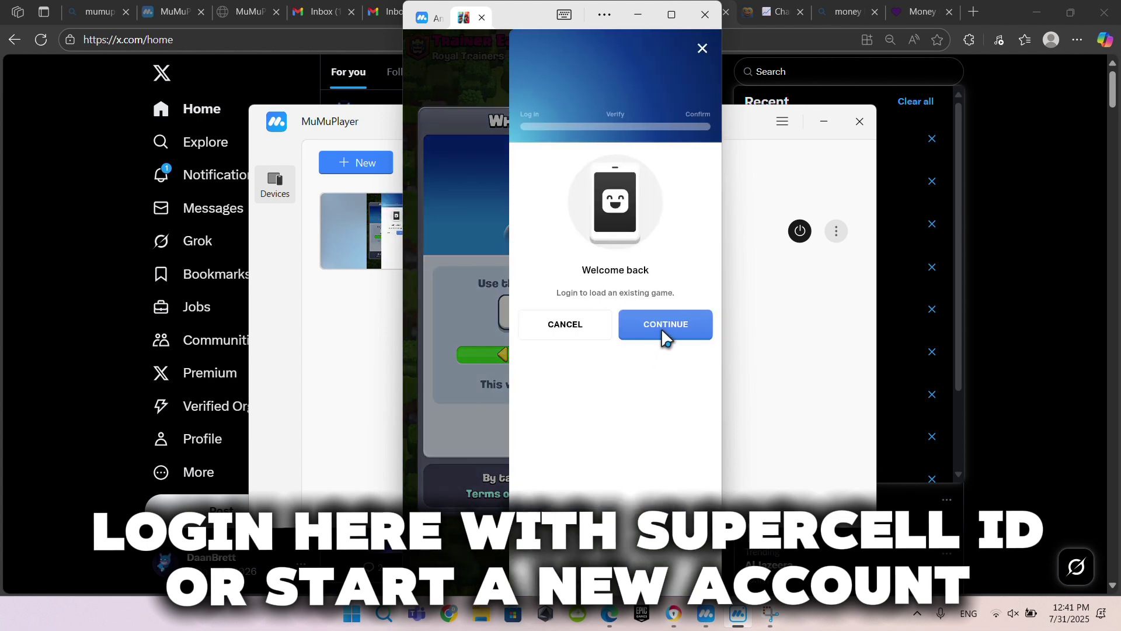
left_click(664, 335)
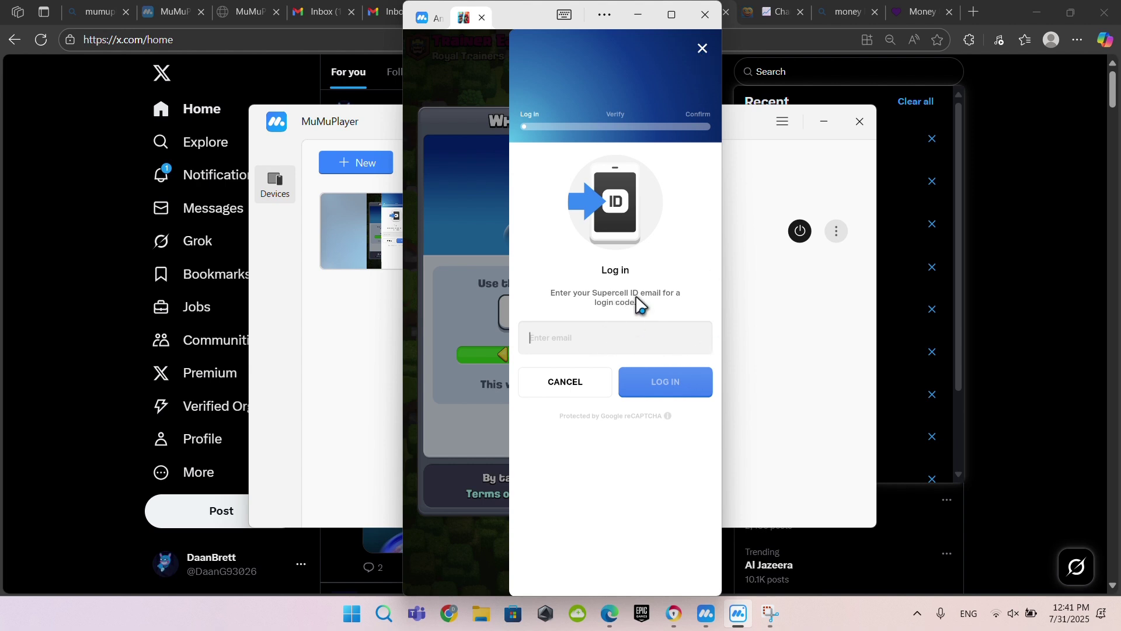
left_click(701, 49)
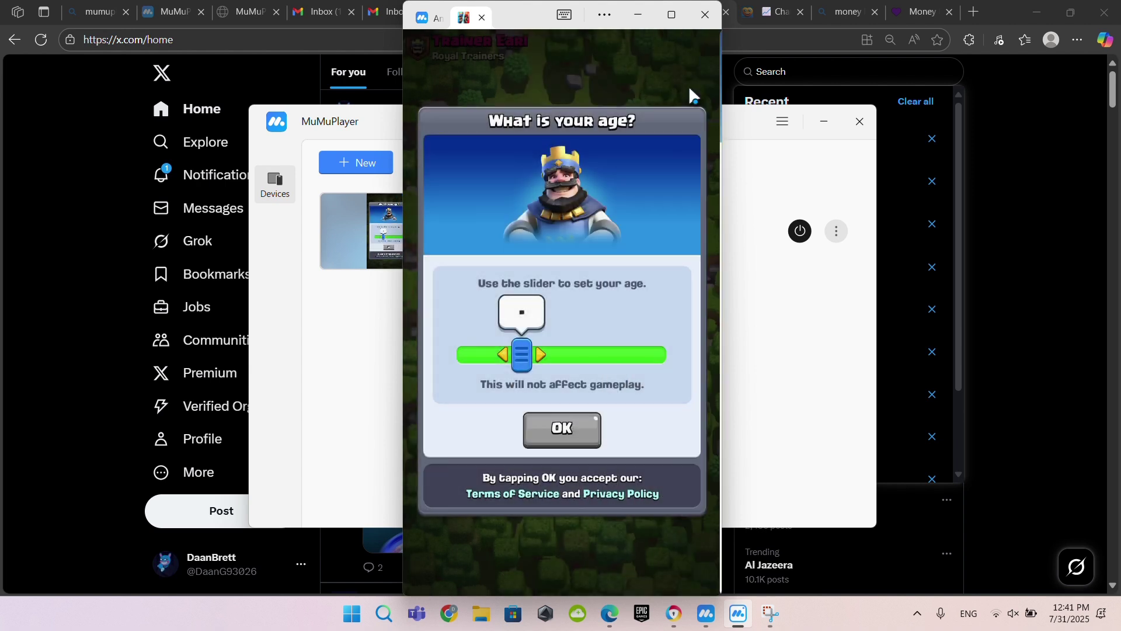
Set and confirm the player's age with the slider, and accept all data-processing purposes
left_click_drag(522, 355, 572, 372)
left_click(591, 446)
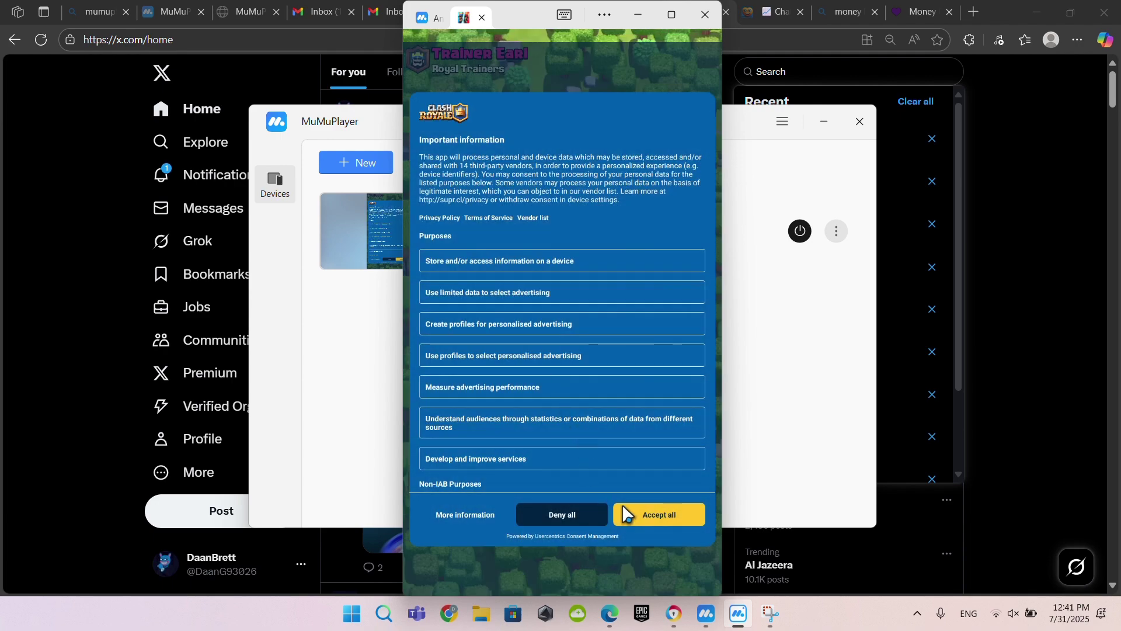
left_click(625, 515)
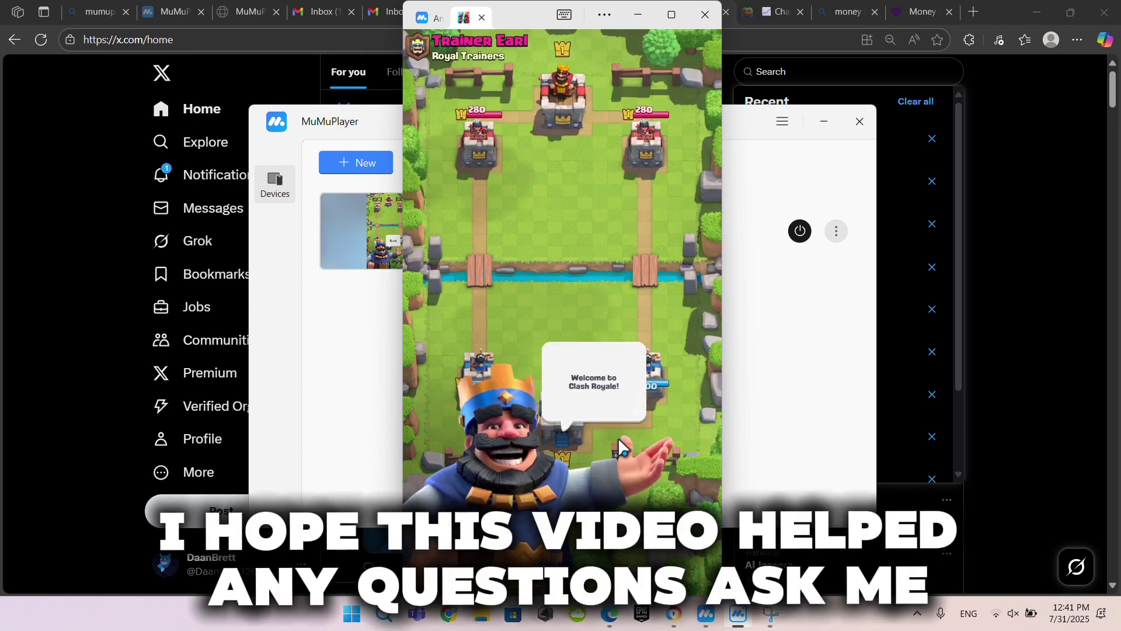
Advance past the Clash Royale welcome dialogue into the training battle
left_click(591, 409)
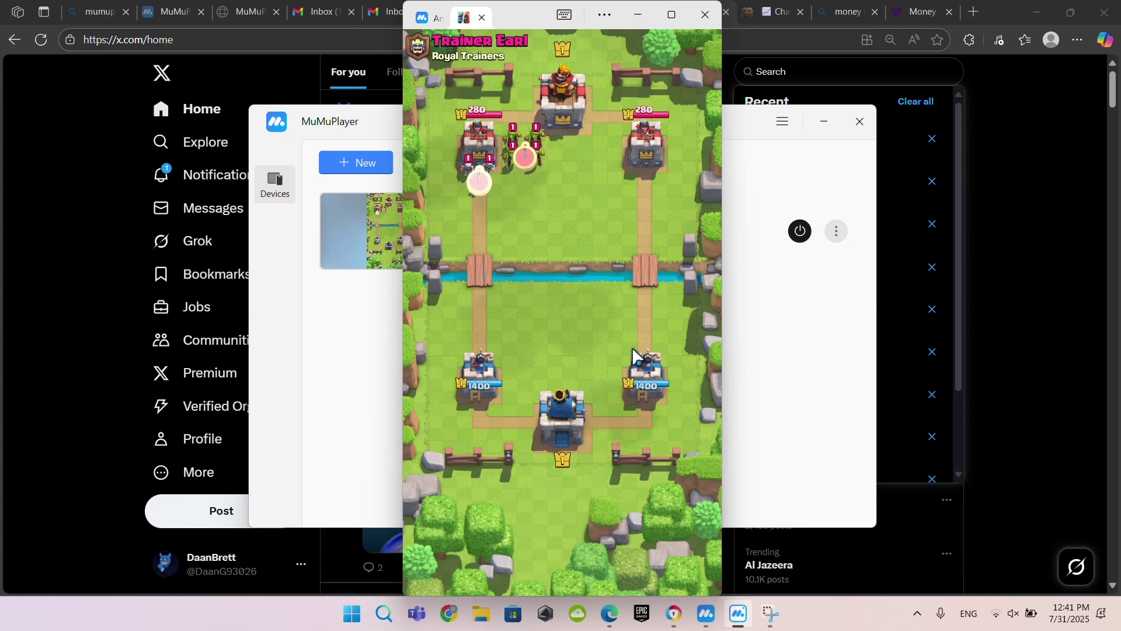
left_click(561, 406)
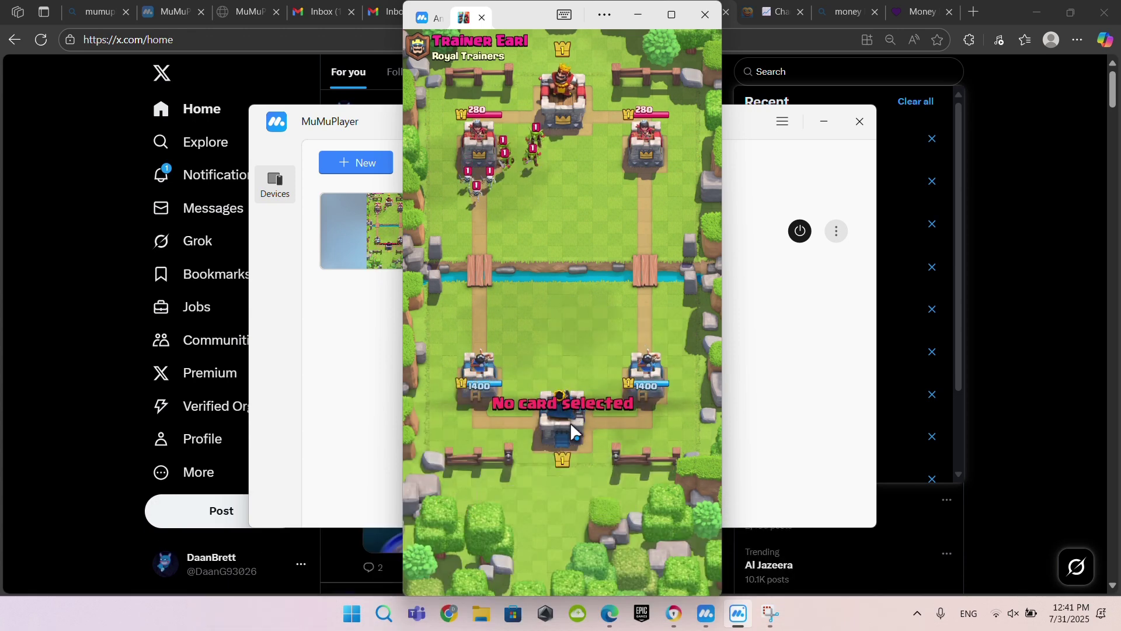